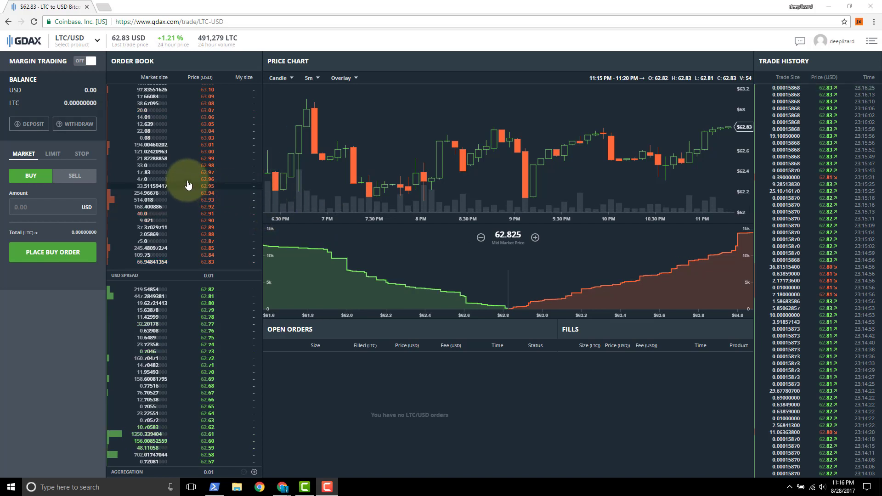
View the Jaxx Litecoin wallet's 1 LTC balance and send form, then close Jaxx.
{"action": "left_click", "coordinate": [859, 23]}
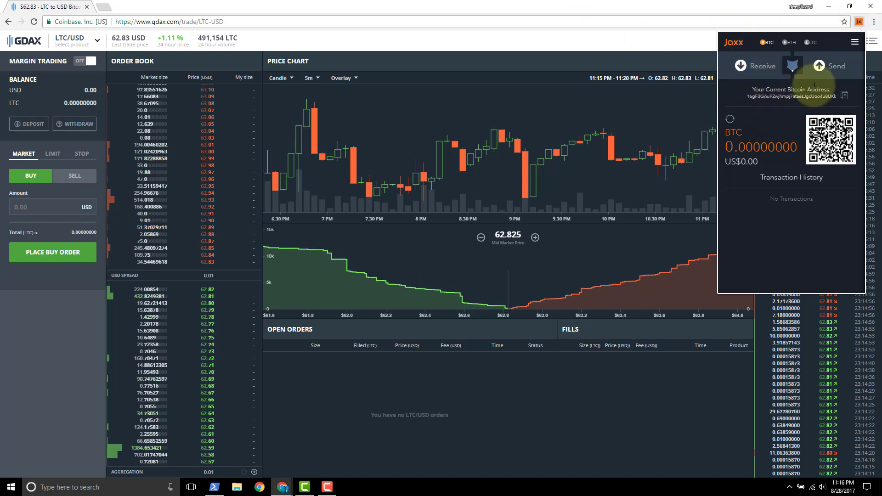
{"action": "left_click", "coordinate": [811, 43]}
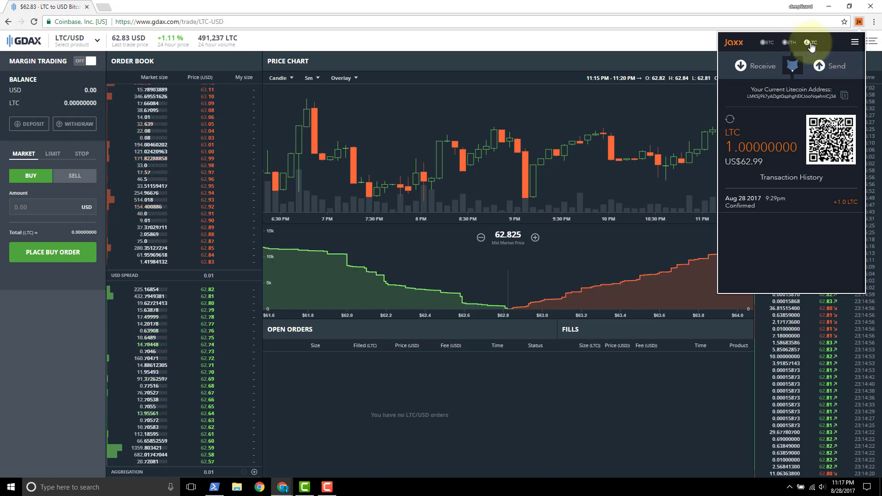
{"action": "left_click", "coordinate": [833, 67]}
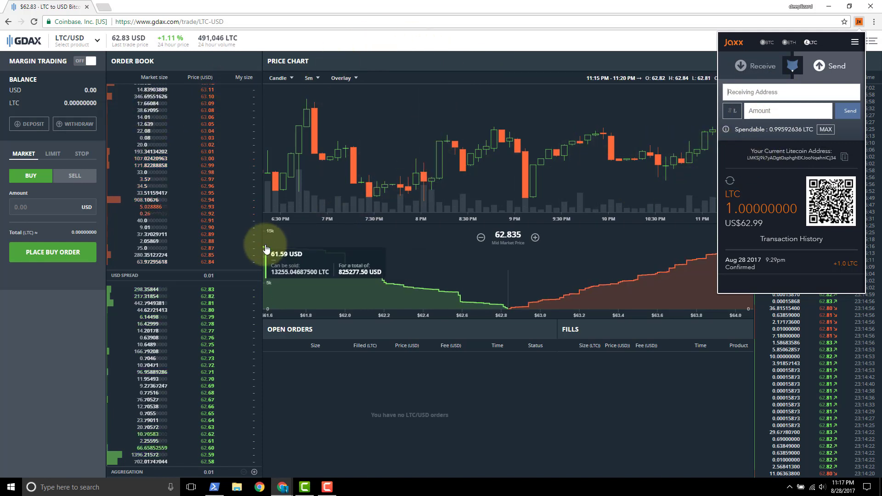
{"action": "left_click", "coordinate": [88, 301]}
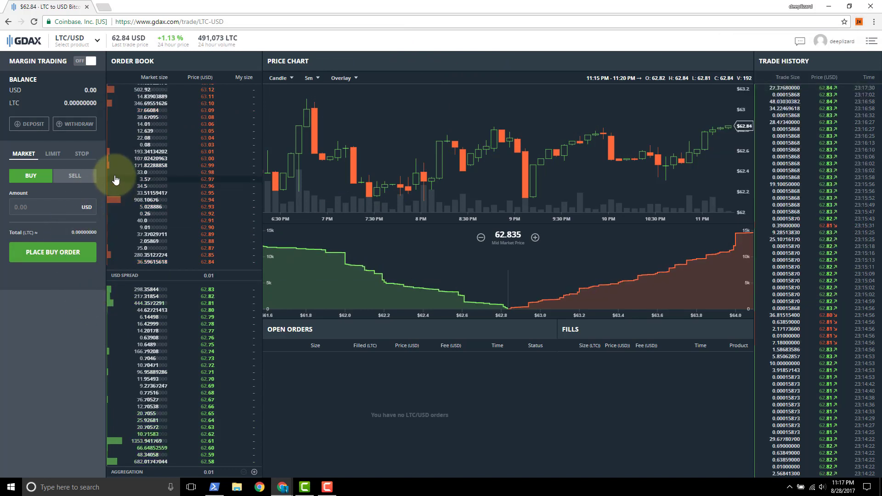
Copy the Litecoin deposit address from the LTC Address tab of GDAX's Deposit Funds dialog.
{"action": "left_click", "coordinate": [32, 125]}
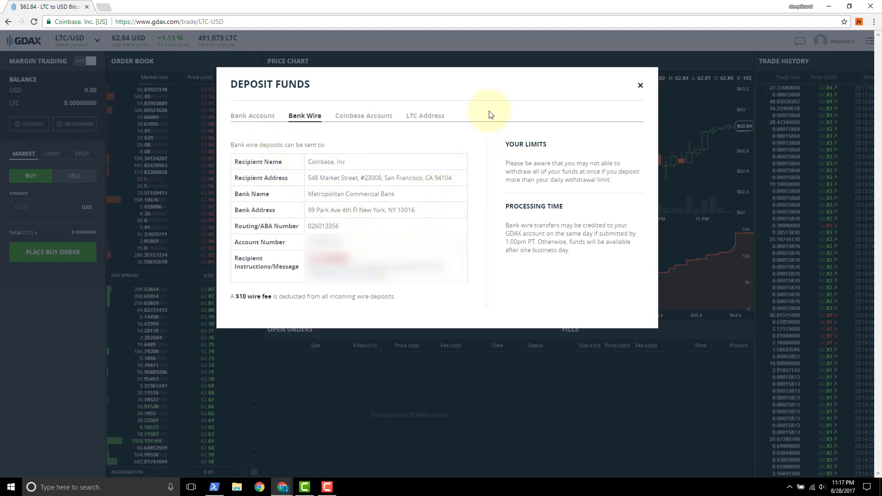
{"action": "left_click", "coordinate": [437, 117]}
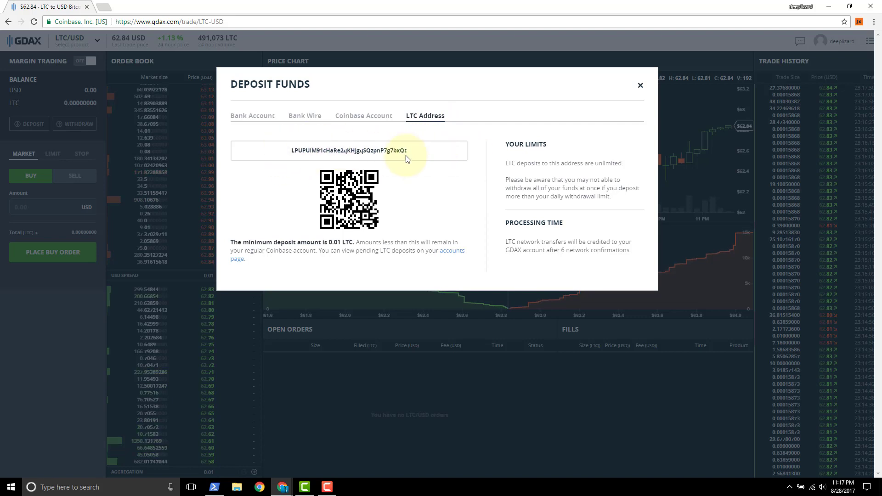
{"action": "double_click", "coordinate": [354, 151]}
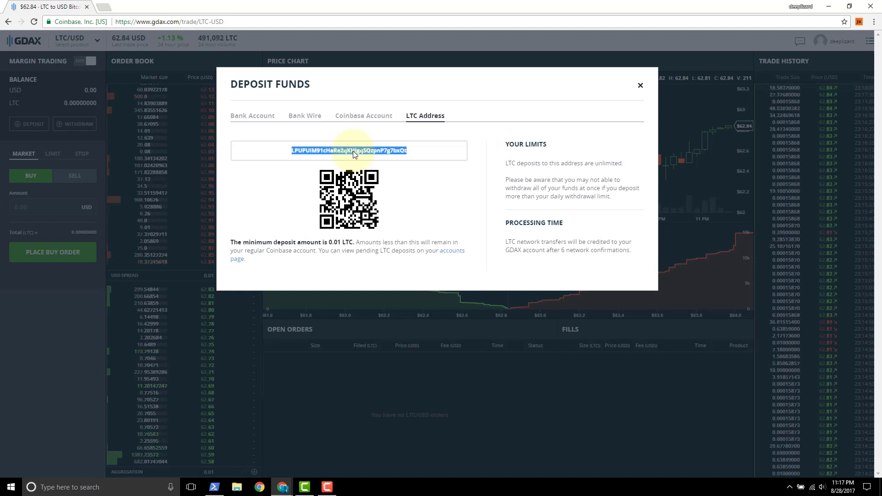
{"action": "right_click", "coordinate": [354, 151]}
{"action": "left_click", "coordinate": [372, 158]}
Paste the GDAX LTC deposit address as the Receiving Address in Jaxx's Litecoin send form.
{"action": "left_click", "coordinate": [858, 22]}
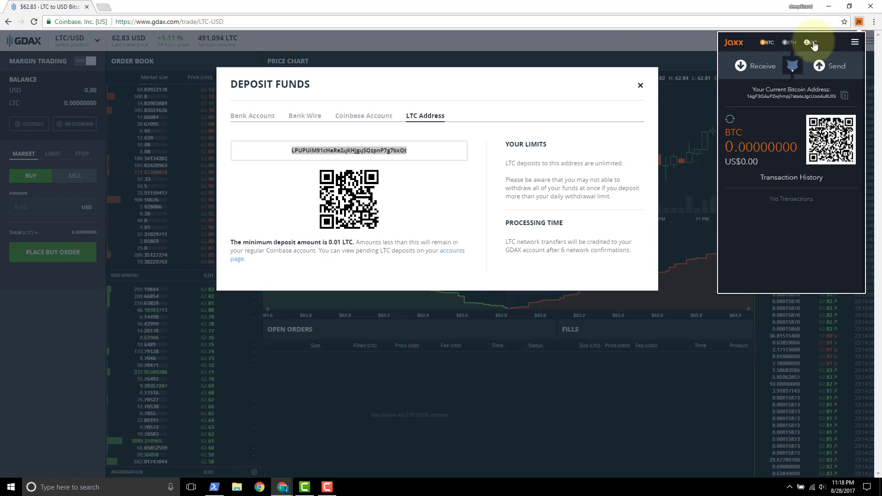
{"action": "left_click", "coordinate": [813, 42]}
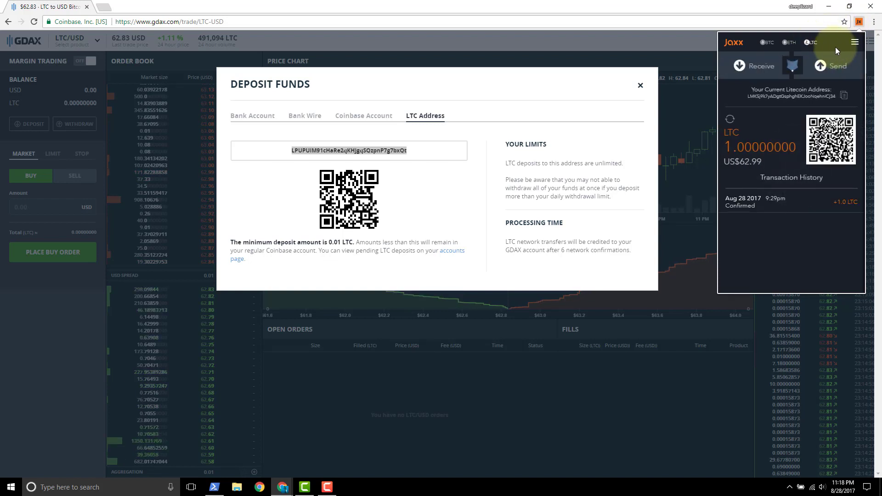
{"action": "left_click", "coordinate": [818, 66]}
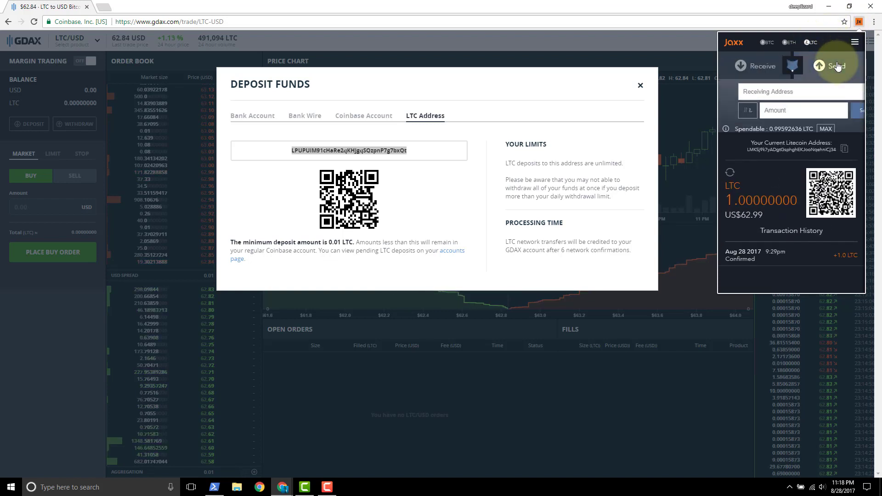
{"action": "left_click", "coordinate": [795, 93]}
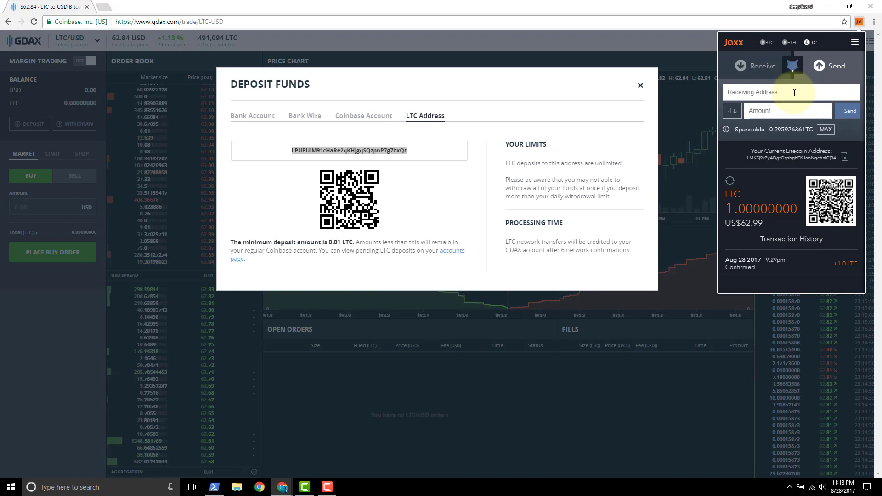
{"action": "key", "text": "ctrl+v"}
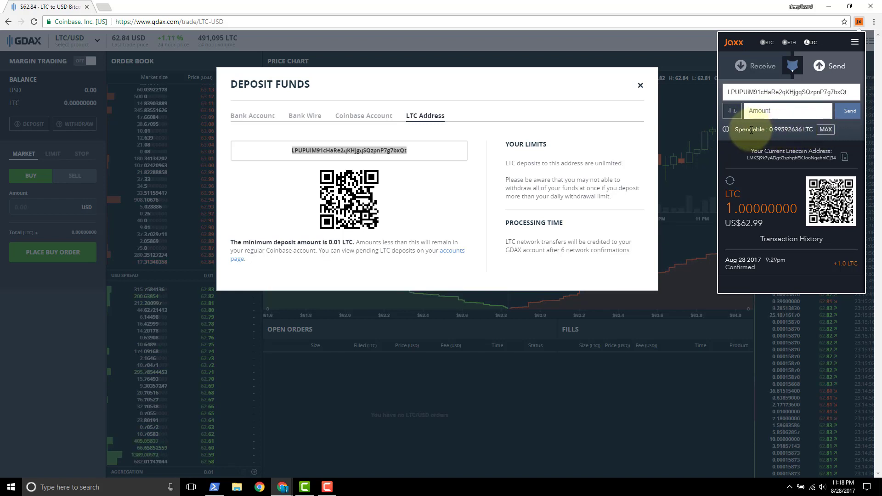
Show the Spendable help panel (balance minus mining fee) and dismiss a stray context menu.
{"action": "left_click", "coordinate": [726, 130]}
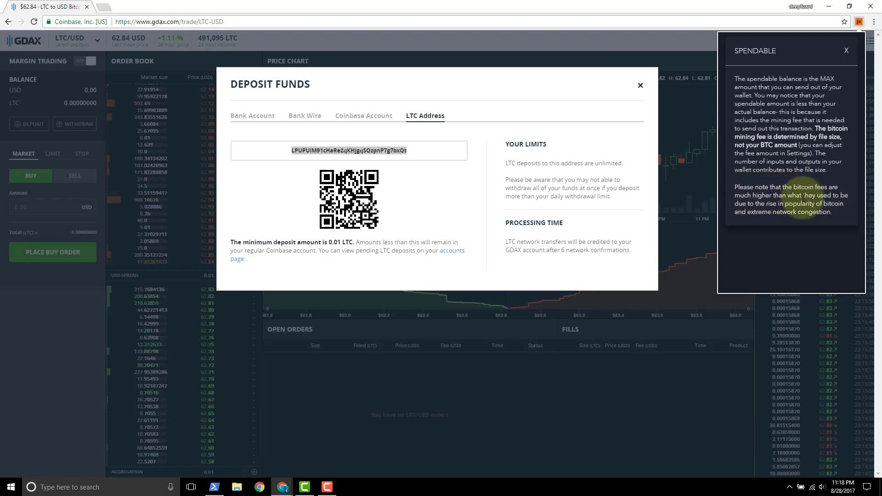
{"action": "right_click", "coordinate": [829, 201]}
{"action": "left_click", "coordinate": [749, 204]}
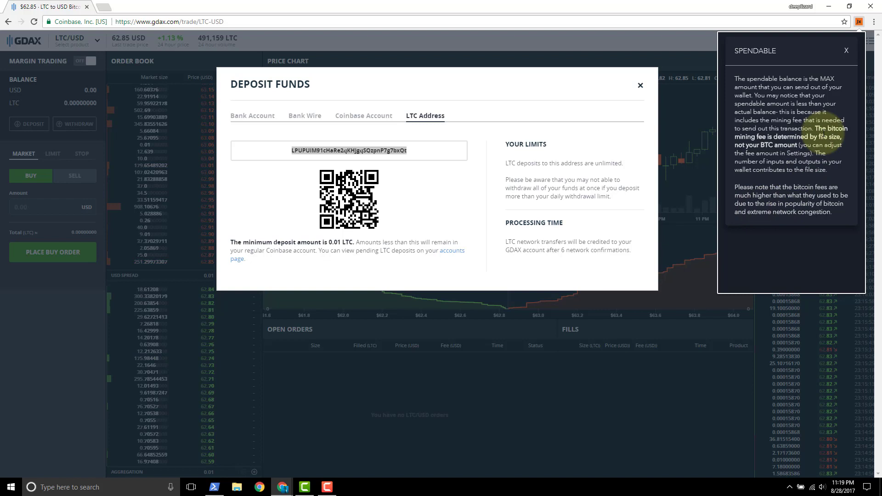
Close the Spendable panel and submit the maximum 0.99592636 LTC for confirmation.
{"action": "left_click", "coordinate": [847, 51]}
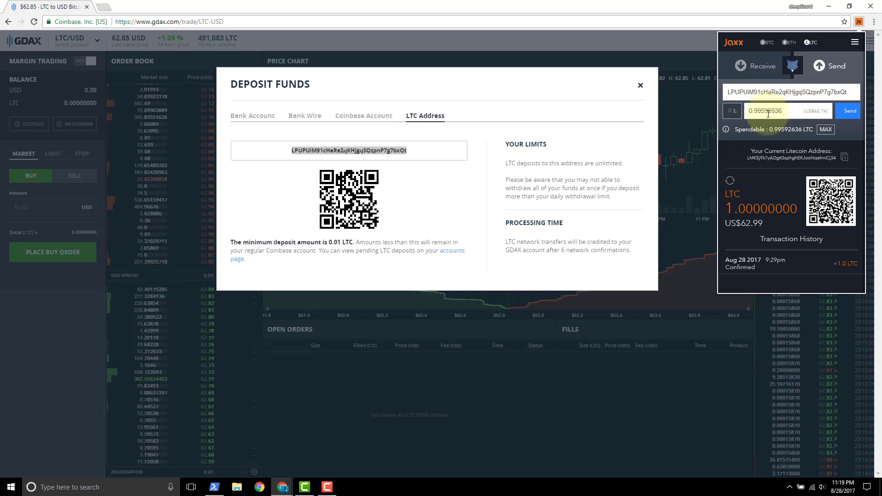
{"action": "left_click", "coordinate": [846, 114]}
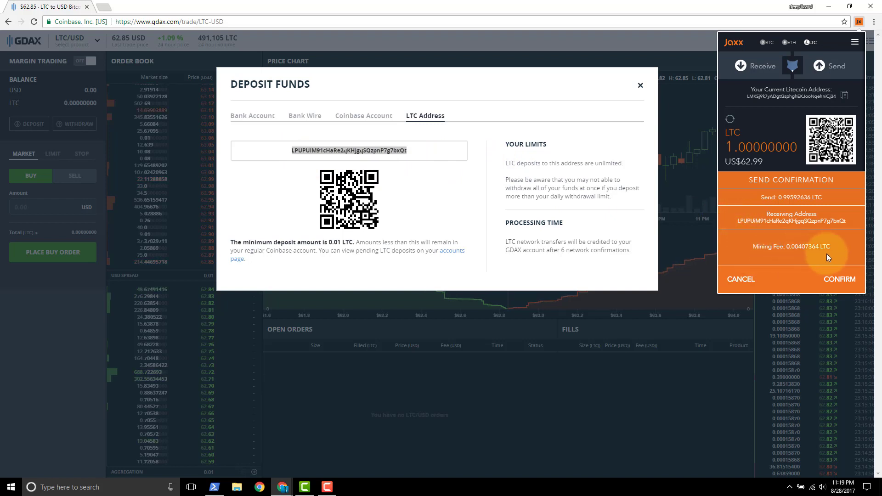
Confirm the 0.99592636 LTC send and expand the Aug 28 11:20pm transaction's details.
{"action": "left_click", "coordinate": [845, 285]}
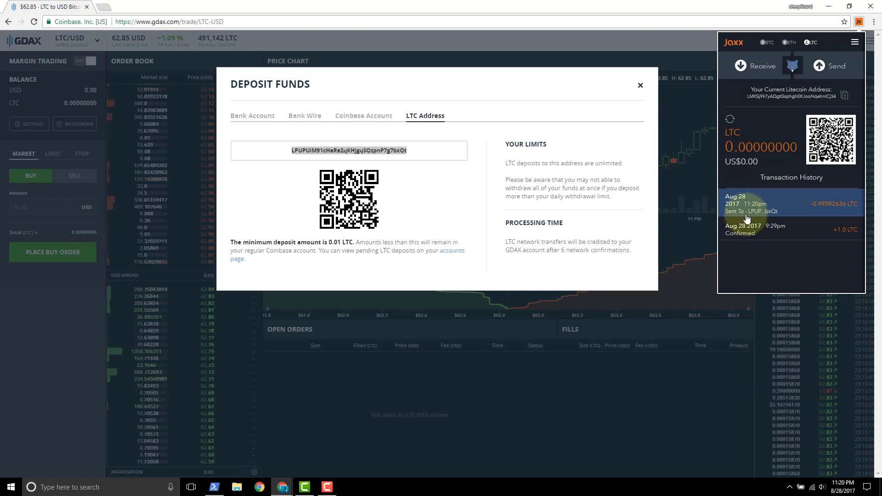
{"action": "left_click", "coordinate": [791, 207]}
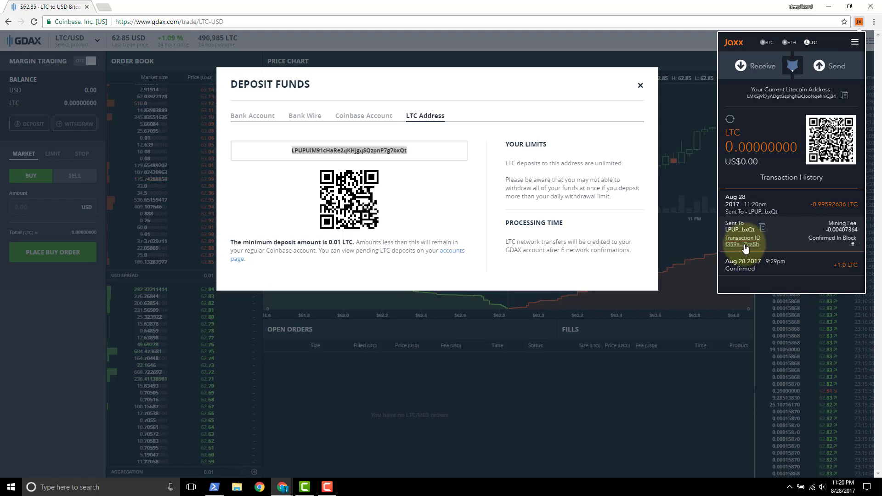
{"action": "right_click", "coordinate": [743, 247]}
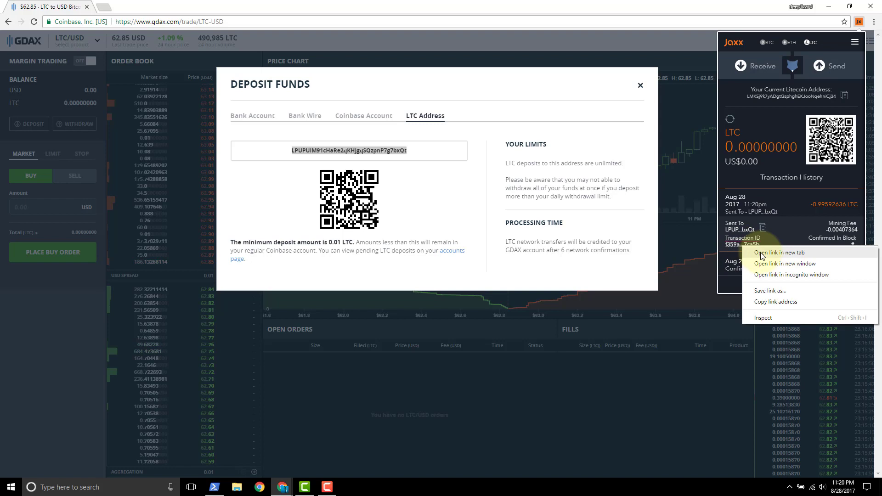
Open the transaction on BlockCypher and scroll to its 1/6 confirmations.
{"action": "left_click", "coordinate": [763, 254]}
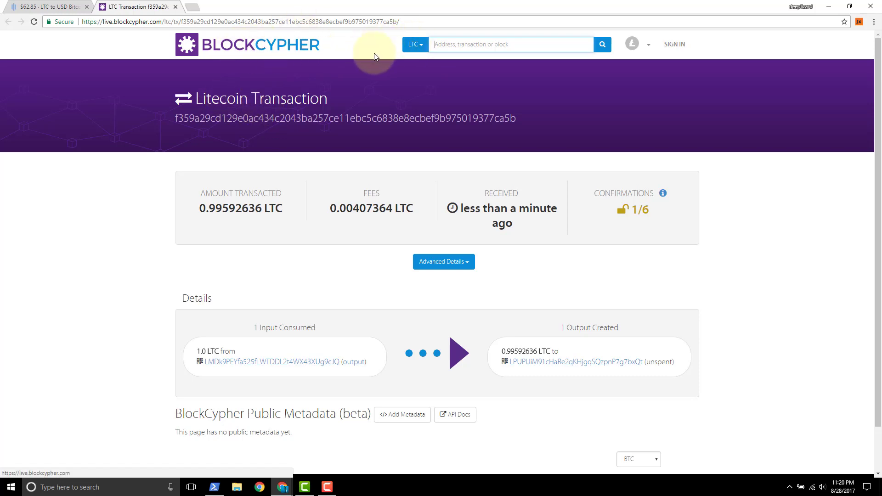
{"action": "left_click", "coordinate": [410, 51]}
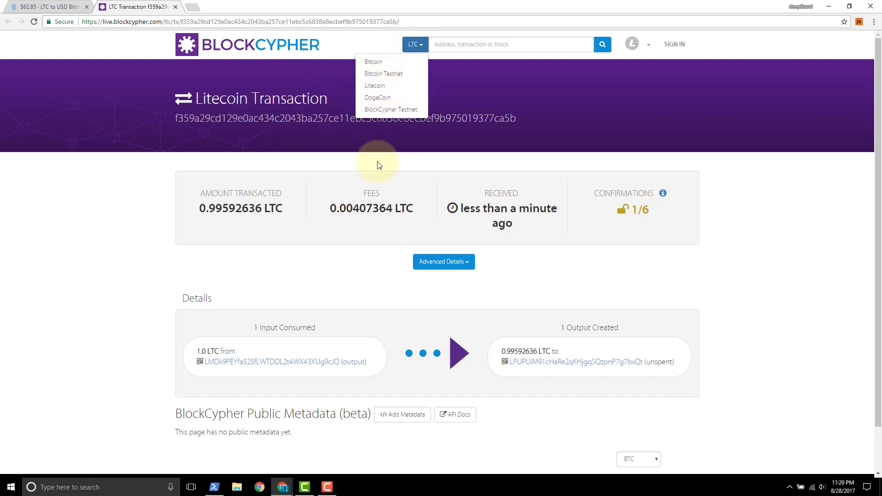
{"action": "left_click", "coordinate": [379, 146]}
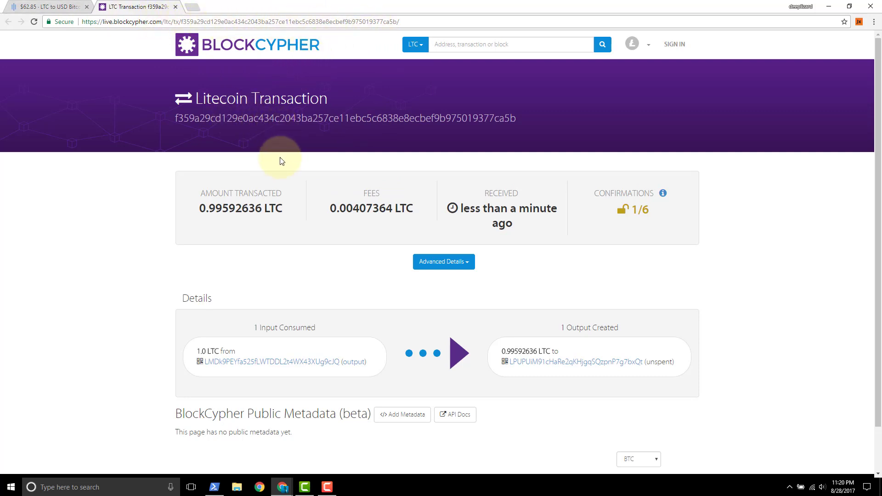
{"action": "scroll", "coordinate": [210, 202], "scroll_direction": "down", "scroll_amount": 1}
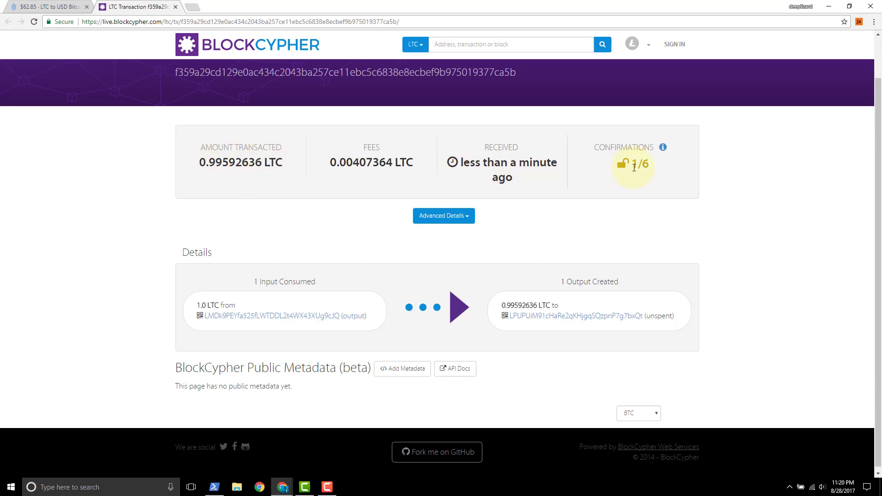
{"action": "scroll", "coordinate": [657, 221], "scroll_direction": "down", "scroll_amount": 1}
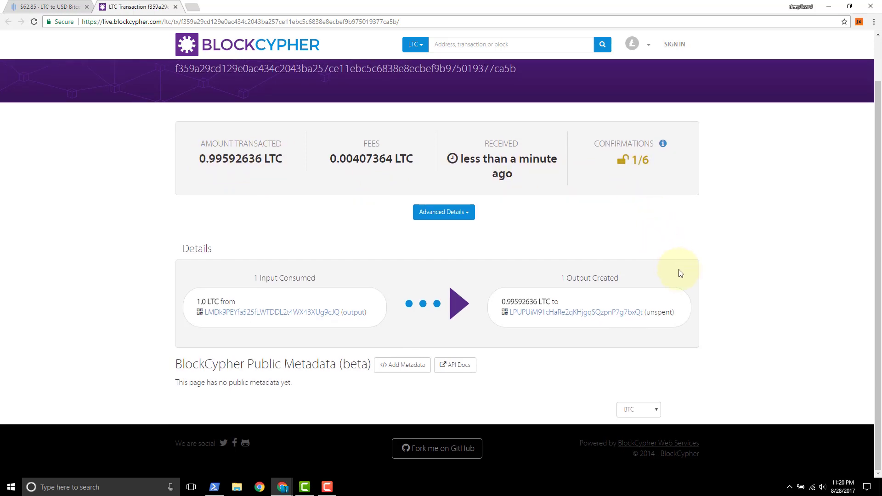
Close the BlockCypher page and the Deposit Funds dialog, then reload GDAX's LTC/USD pair.
{"action": "left_click", "coordinate": [175, 7]}
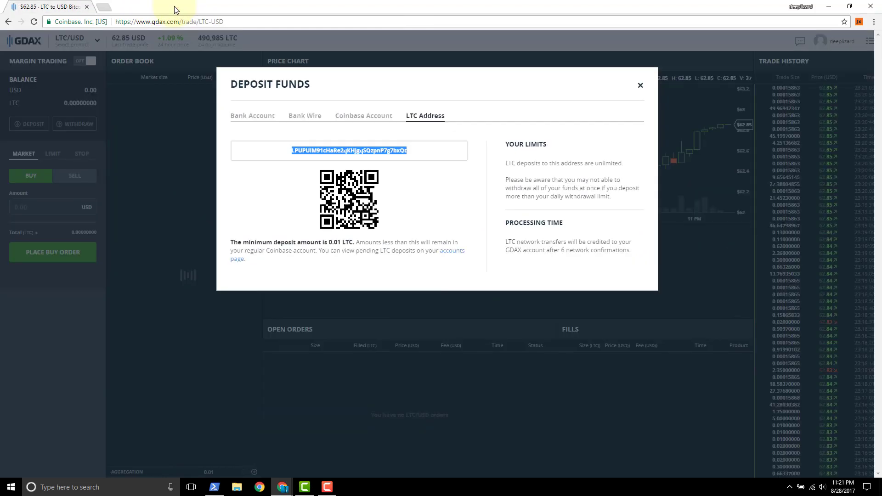
{"action": "left_click", "coordinate": [640, 85]}
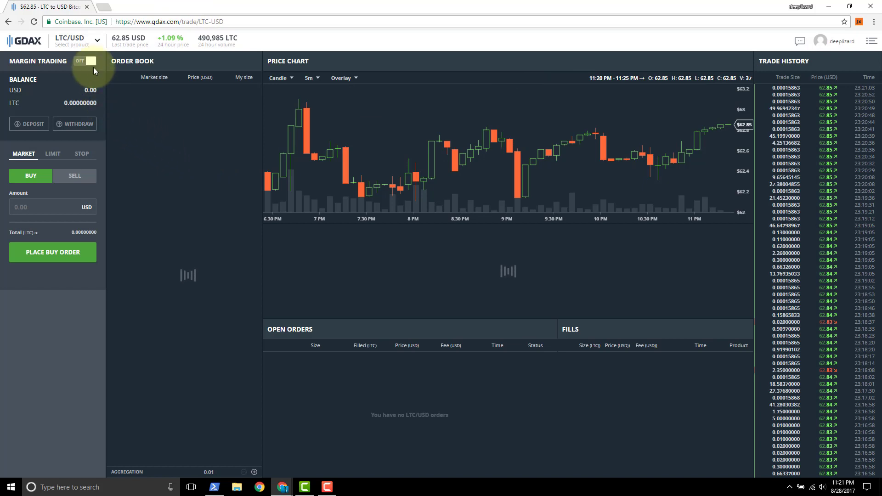
{"action": "left_click", "coordinate": [94, 39]}
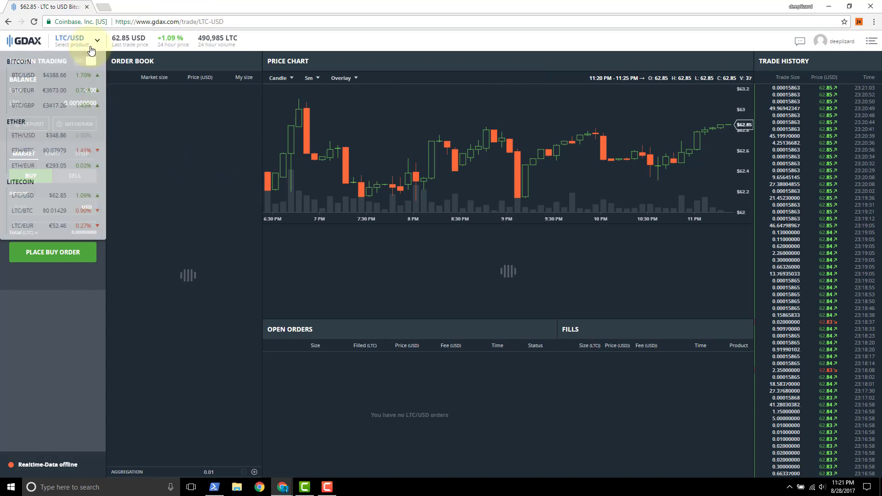
{"action": "left_click", "coordinate": [58, 201]}
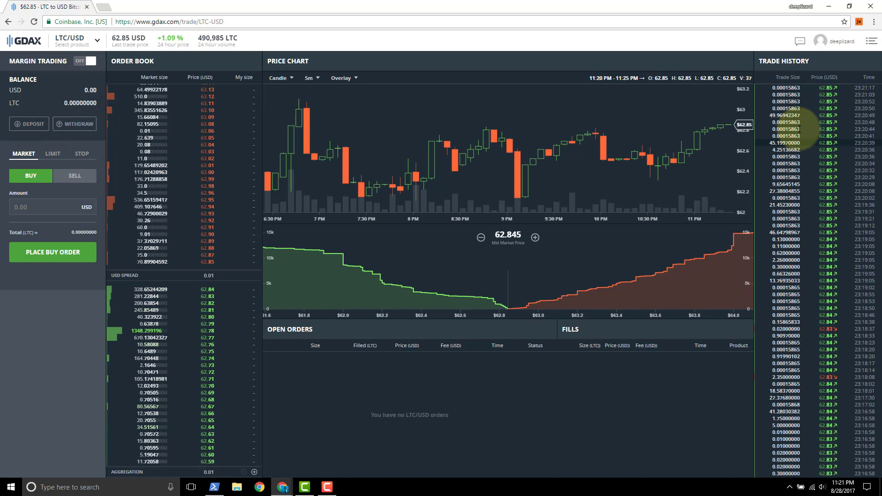
Expand the Aug 28 11:20pm outgoing 0.99592636 LTC transaction in Jaxx's Litecoin wallet.
{"action": "left_click", "coordinate": [860, 24]}
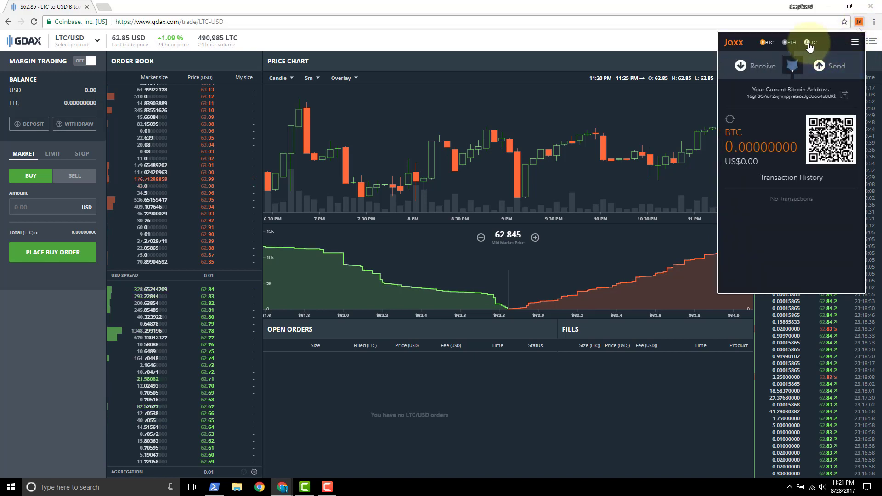
{"action": "left_click", "coordinate": [810, 44]}
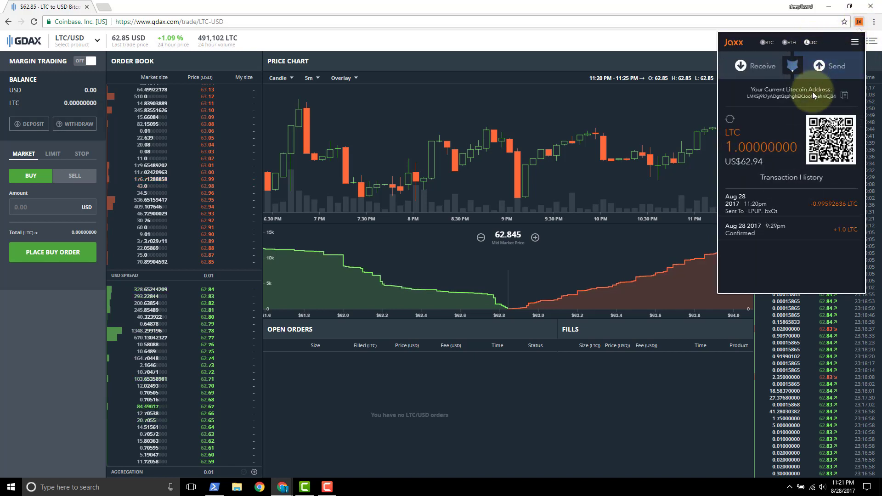
{"action": "left_click", "coordinate": [788, 203]}
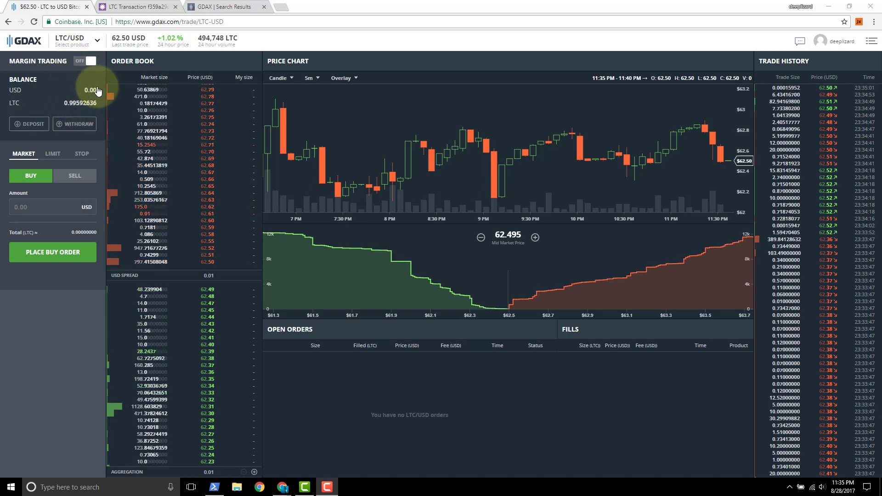
Check BlockCypher for 6+ confirmations, then return to GDAX showing 0.99592636 LTC.
{"action": "left_click", "coordinate": [137, 8]}
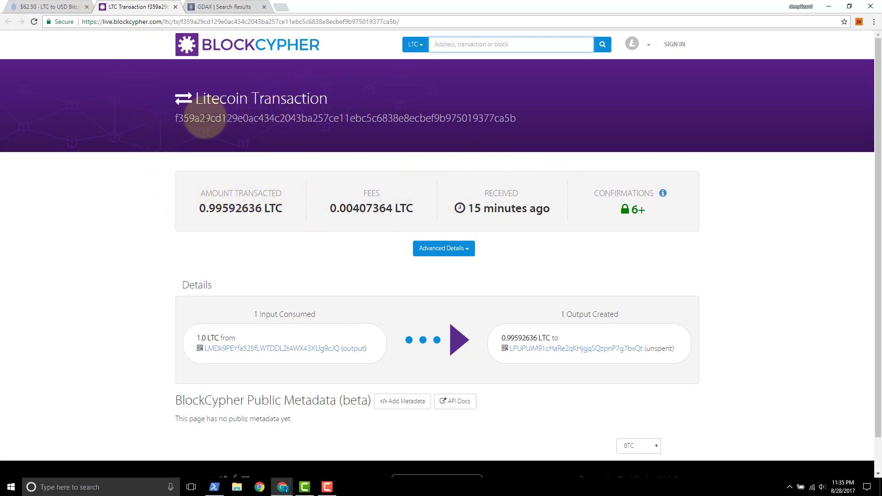
{"action": "left_click", "coordinate": [63, 7]}
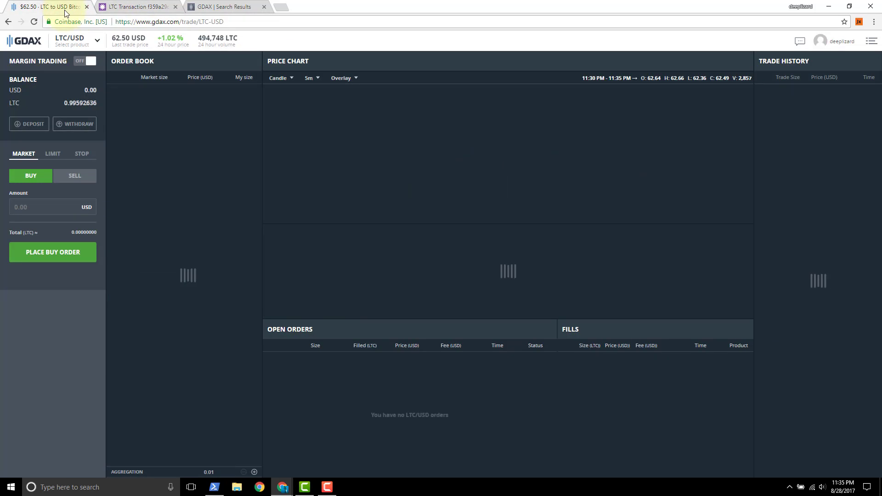
{"action": "mouse_move", "coordinate": [63, 40]}
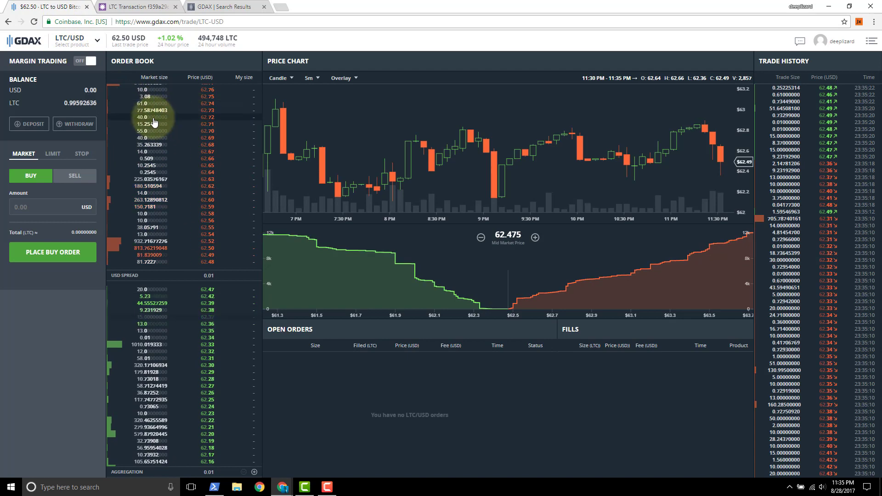
In GDAX's Deposit dialog, view the LTC deposit address and its six-confirmation crediting note.
{"action": "left_click", "coordinate": [17, 125]}
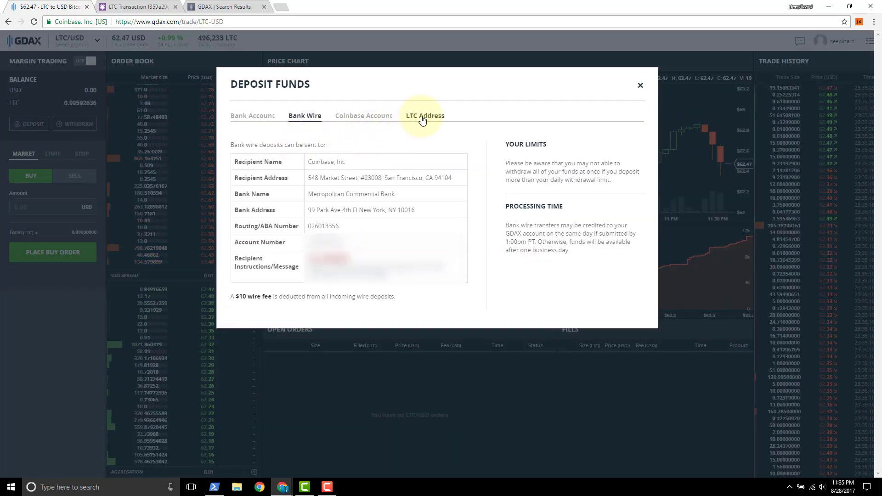
{"action": "left_click", "coordinate": [422, 120]}
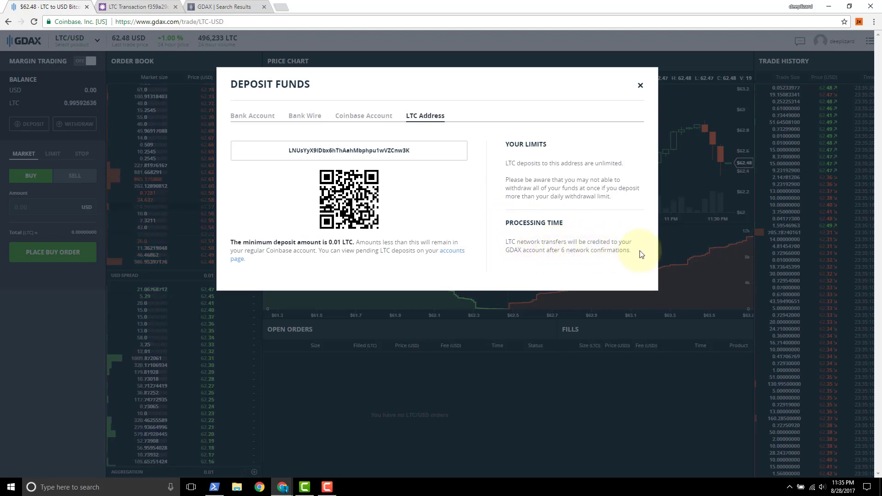
{"action": "left_click", "coordinate": [640, 86]}
Reload the BlockCypher transaction page to recheck confirmations, then go back to GDAX.
{"action": "left_click", "coordinate": [104, 10]}
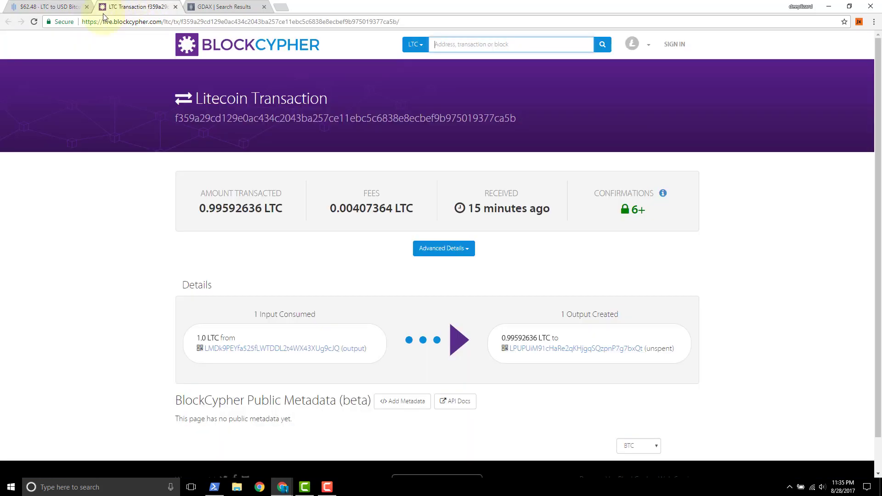
{"action": "left_click", "coordinate": [34, 23]}
{"action": "left_click", "coordinate": [27, 7]}
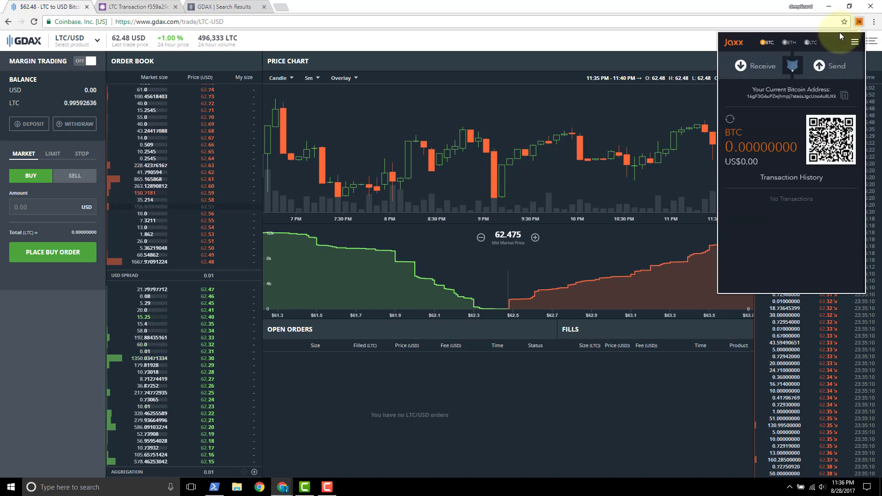
In the Jaxx Litecoin wallet, expand the sent 0.99592636 LTC transaction and refresh the wallet.
{"action": "left_click", "coordinate": [813, 43]}
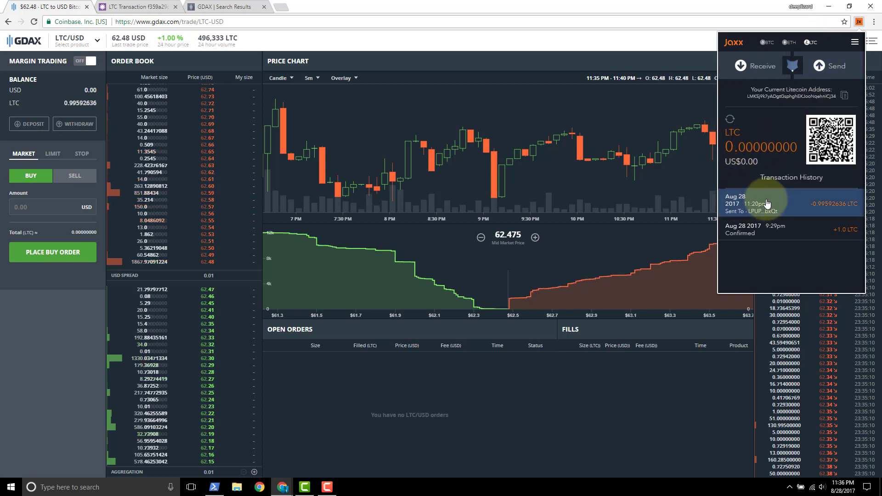
{"action": "left_click", "coordinate": [770, 211]}
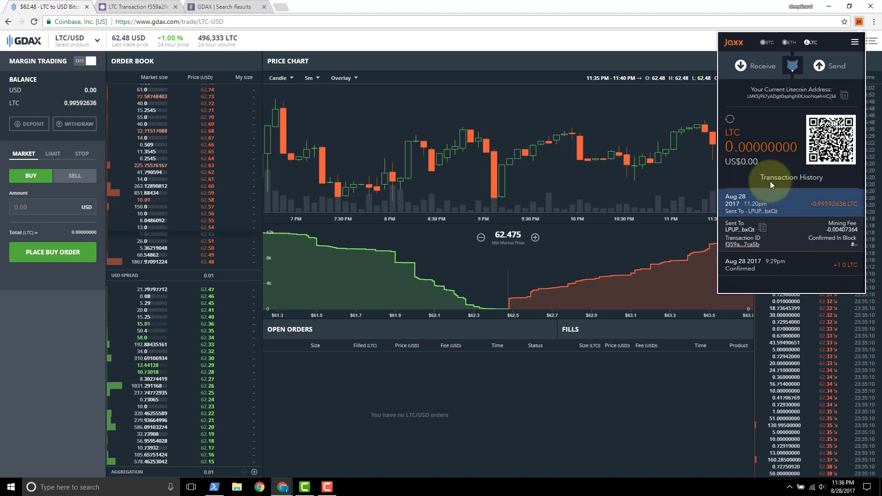
{"action": "left_click", "coordinate": [729, 120]}
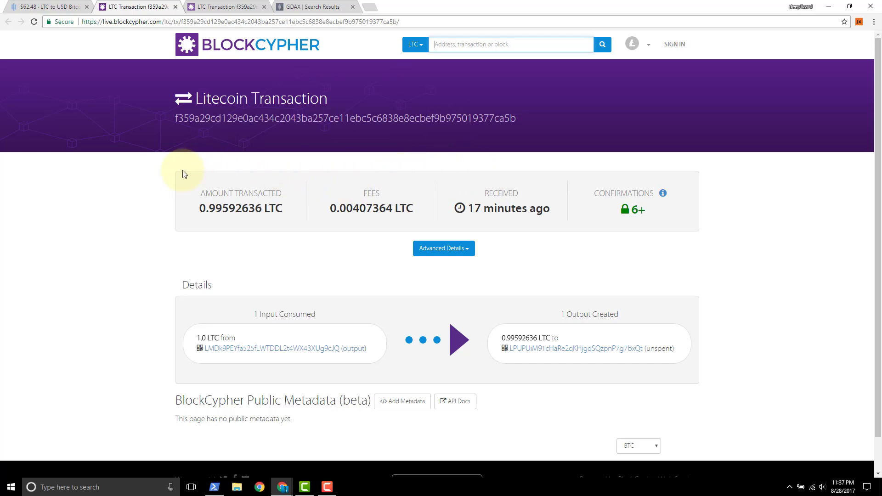
Switch to the "$62.48 - LTC to USD" GDAX trading tab.
{"action": "left_click", "coordinate": [67, 9]}
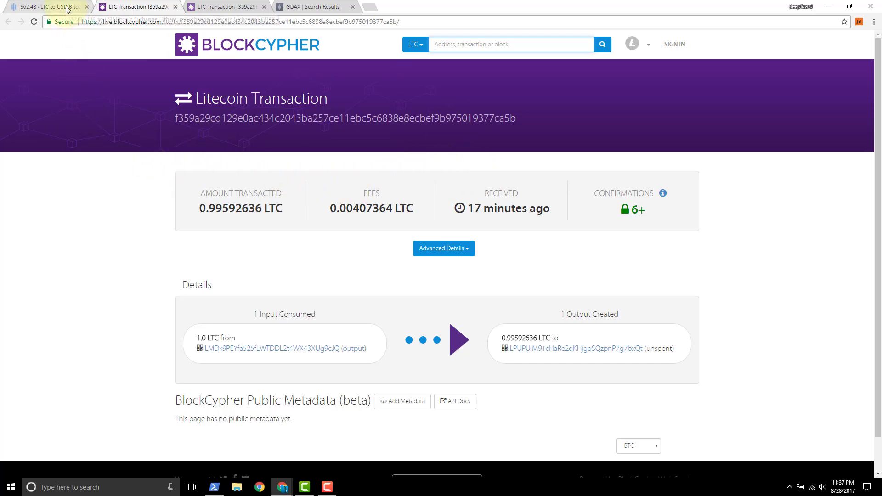